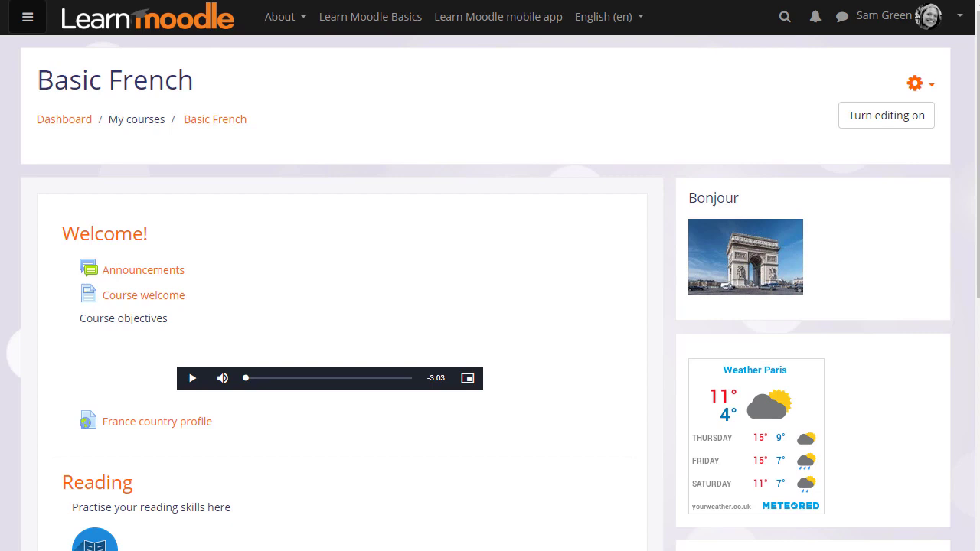
# - Add a Forum to the Welcome! section, named "Introduce yourself!" with the description "Tell us a bit about yourself so we can get to know each other."
pyautogui.click(877, 135)
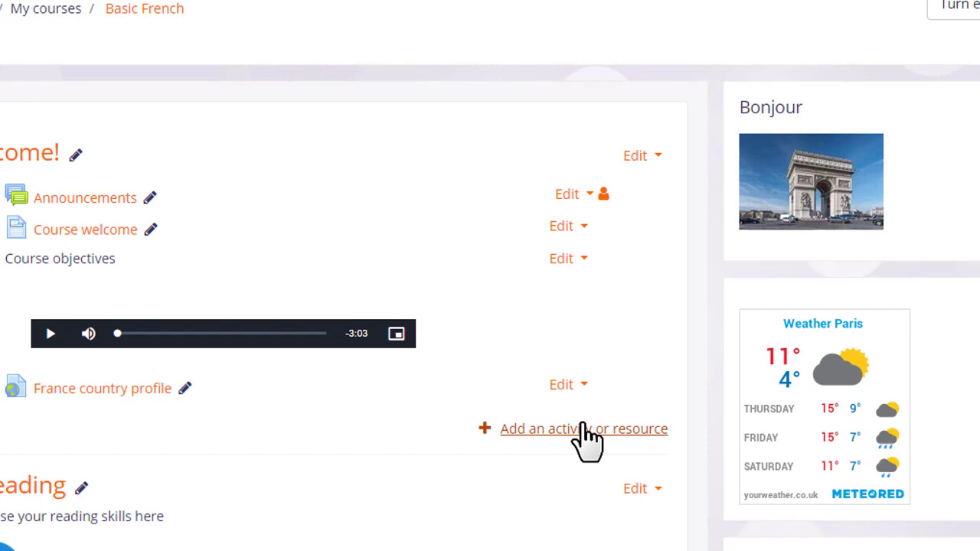
pyautogui.click(582, 427)
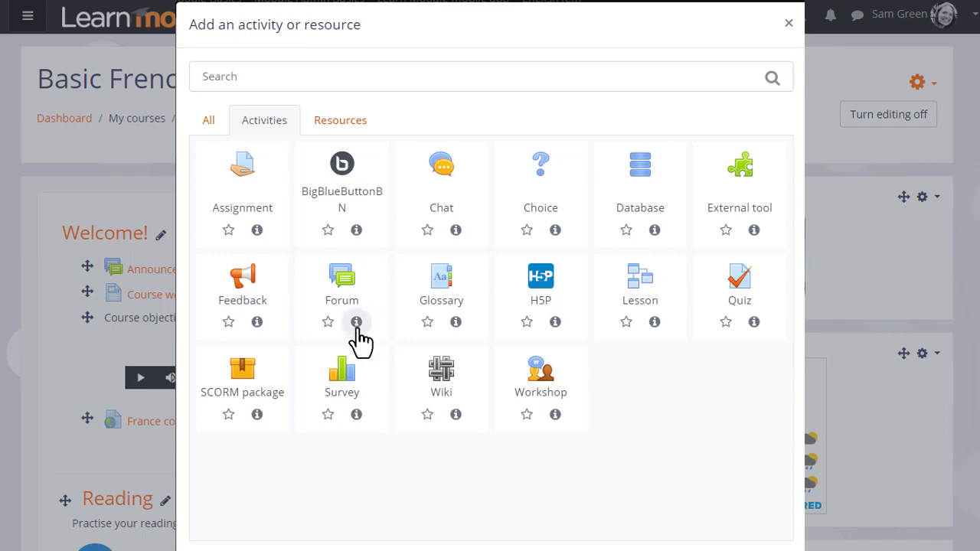
pyautogui.click(357, 323)
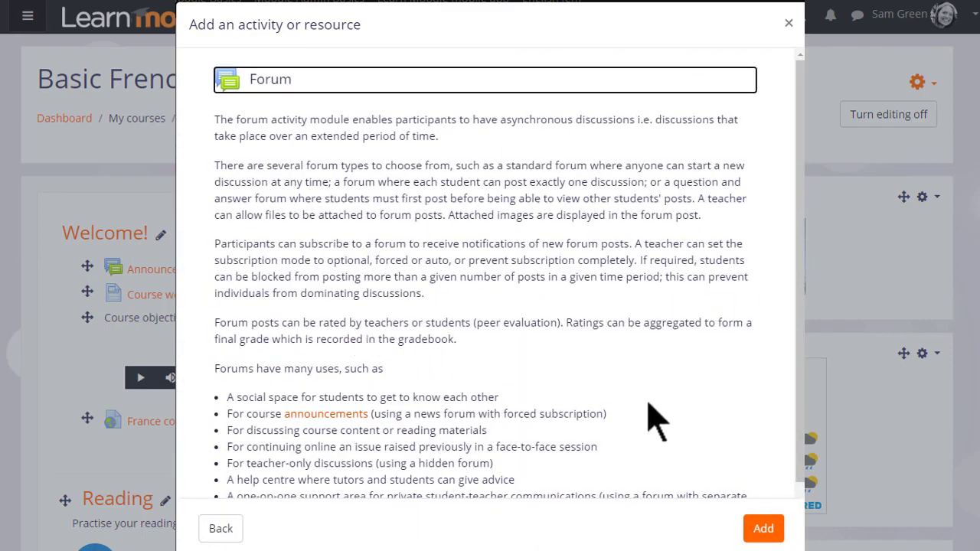
pyautogui.click(761, 528)
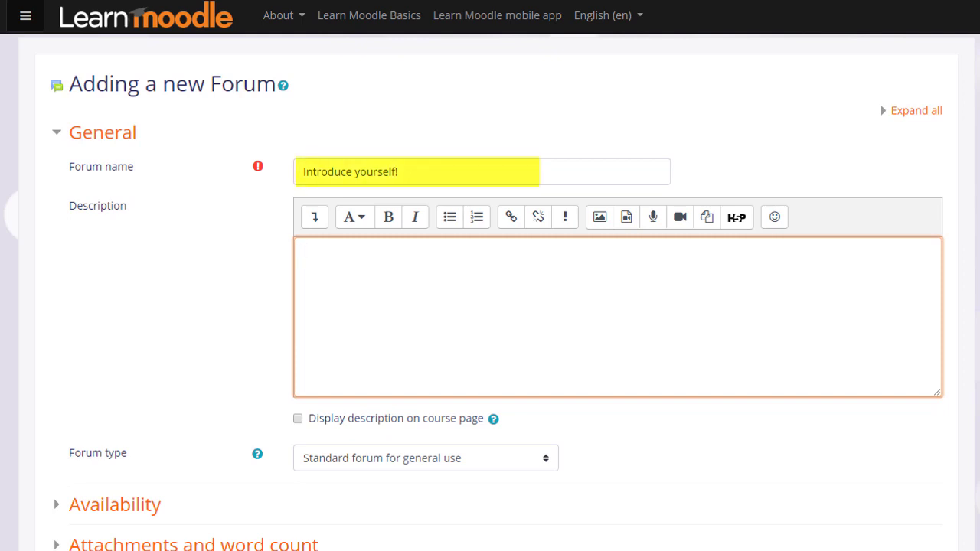
pyautogui.write('Tell us a bit about yourself so we can get to know each other.')
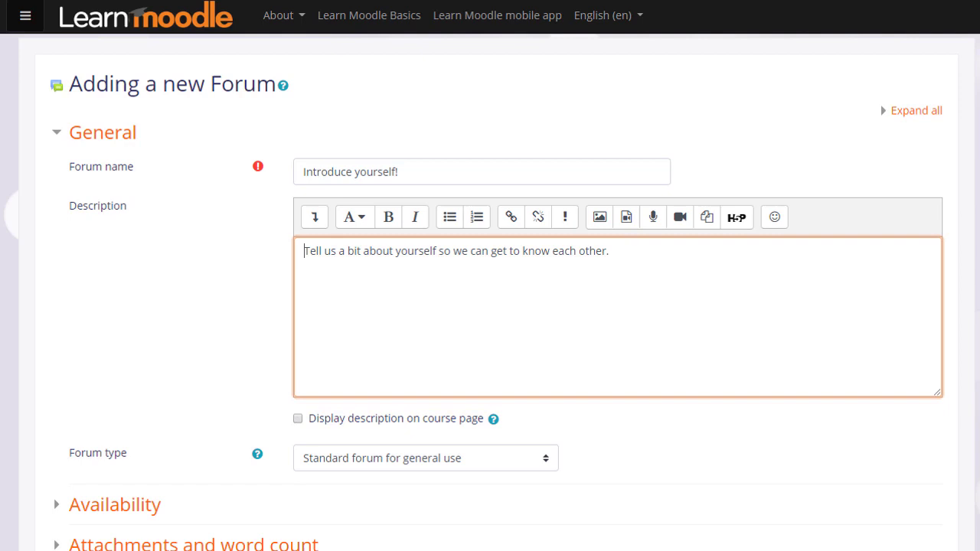
# - Examine the available forum types and read the help explaining each of them
pyautogui.scroll(-3, 490, 291)
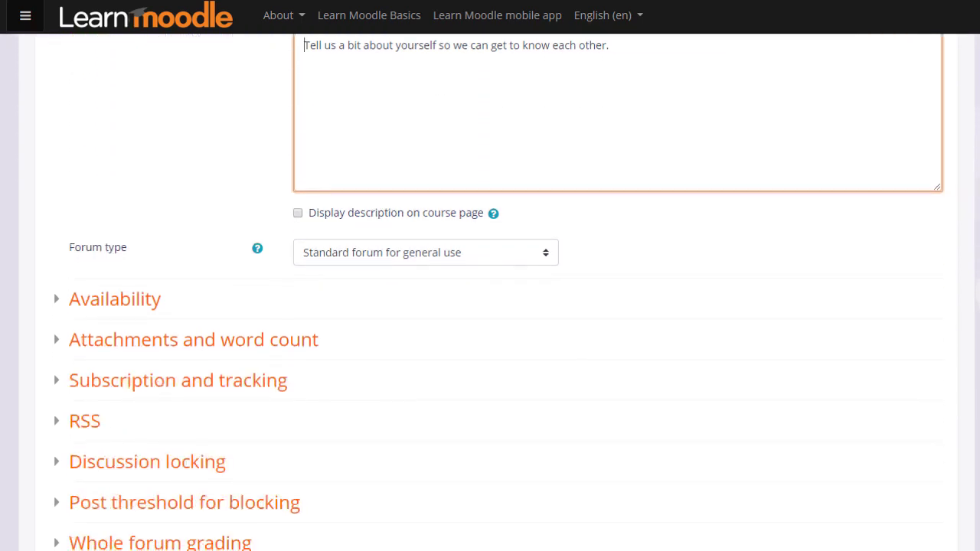
pyautogui.click(545, 264)
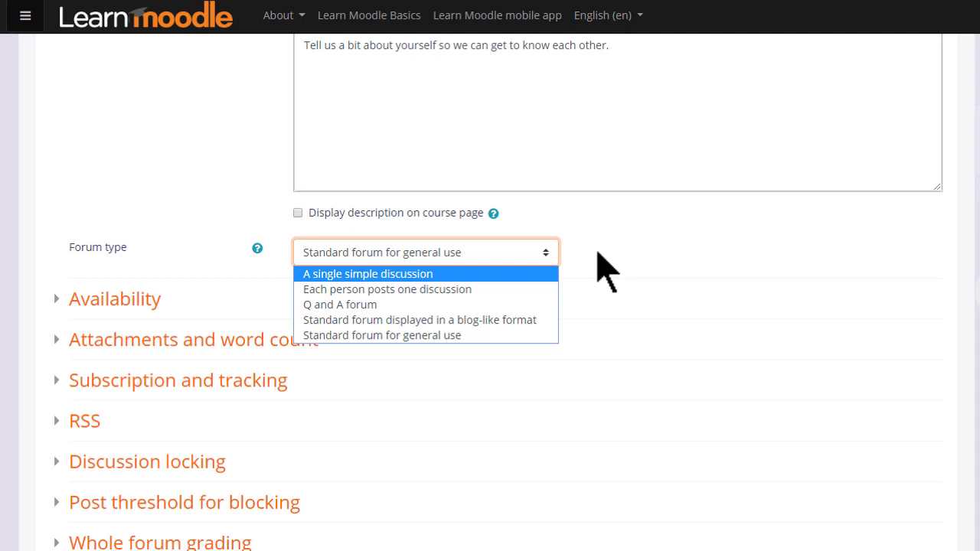
pyautogui.click(259, 249)
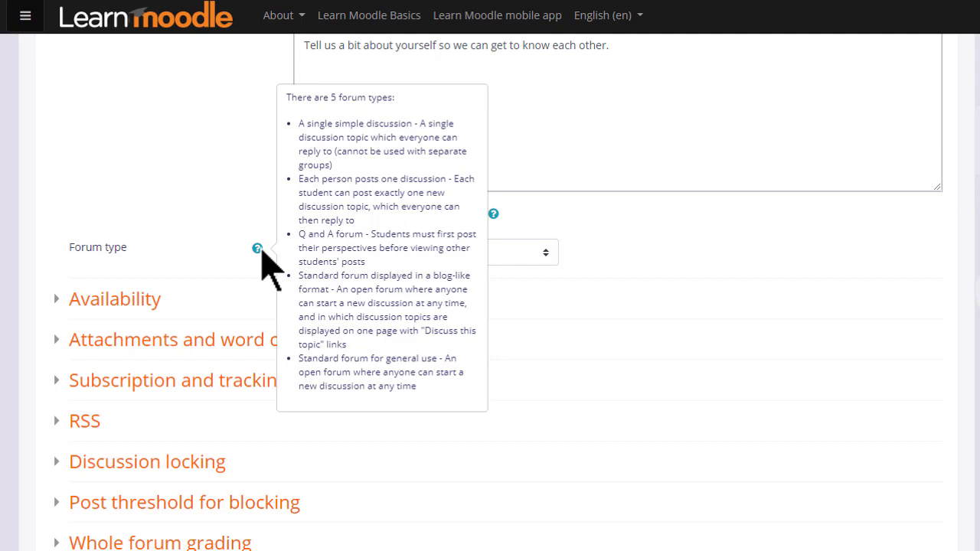
pyautogui.click(256, 268)
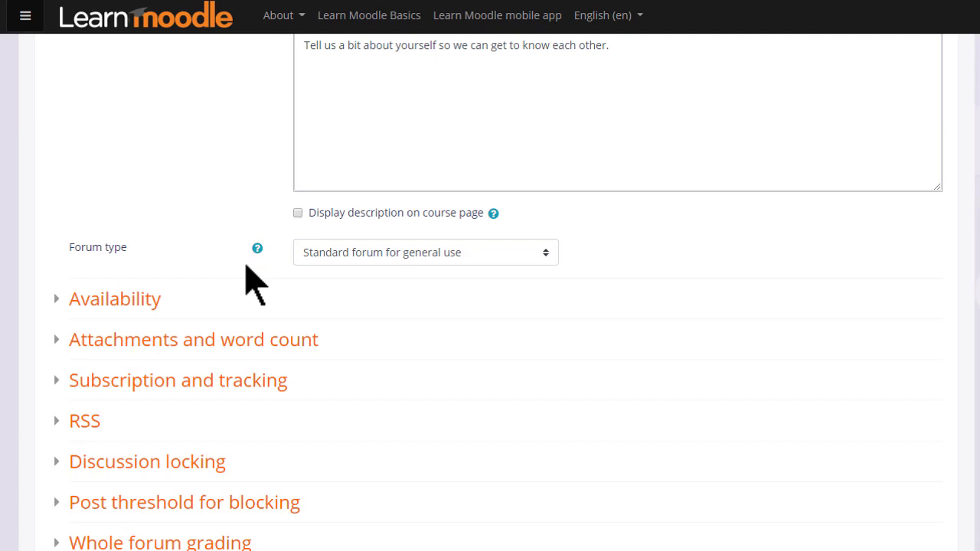
# - Examine the forum's settings for availability dates, attachments and word count, and subscription and tracking
pyautogui.click(114, 299)
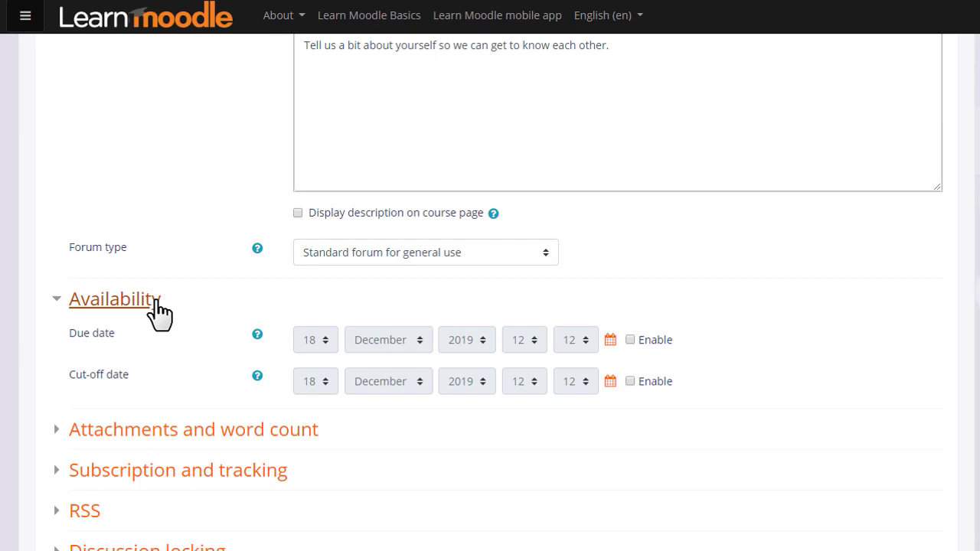
pyautogui.click(160, 311)
pyautogui.click(163, 353)
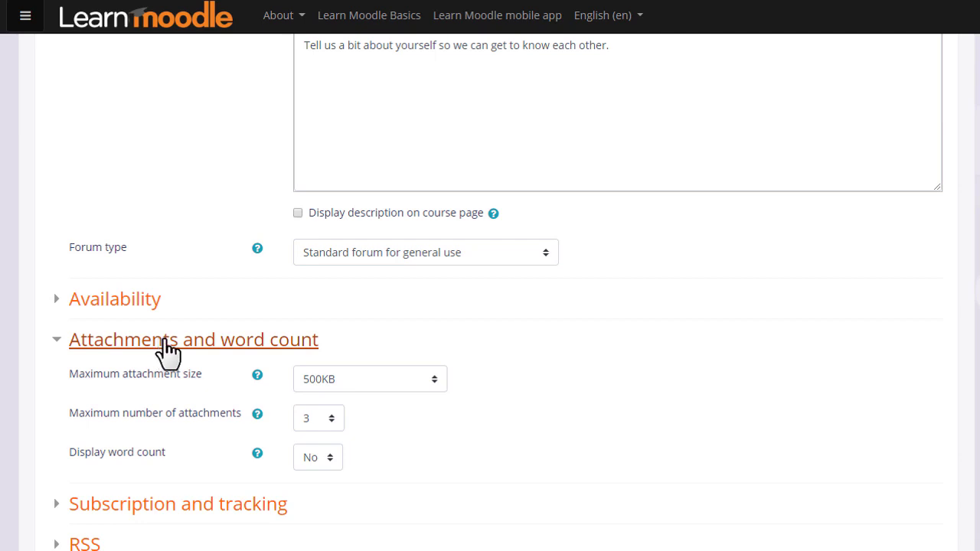
pyautogui.click(167, 349)
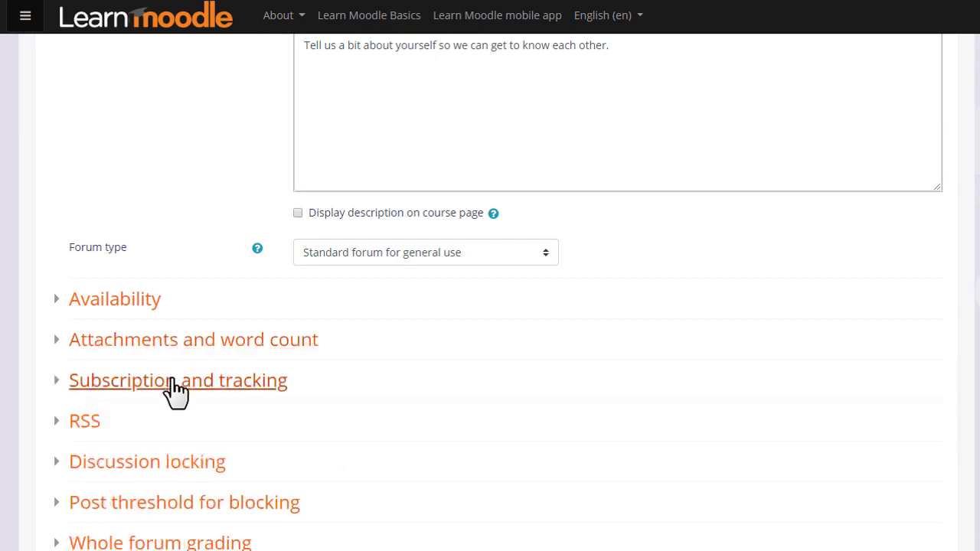
pyautogui.click(176, 392)
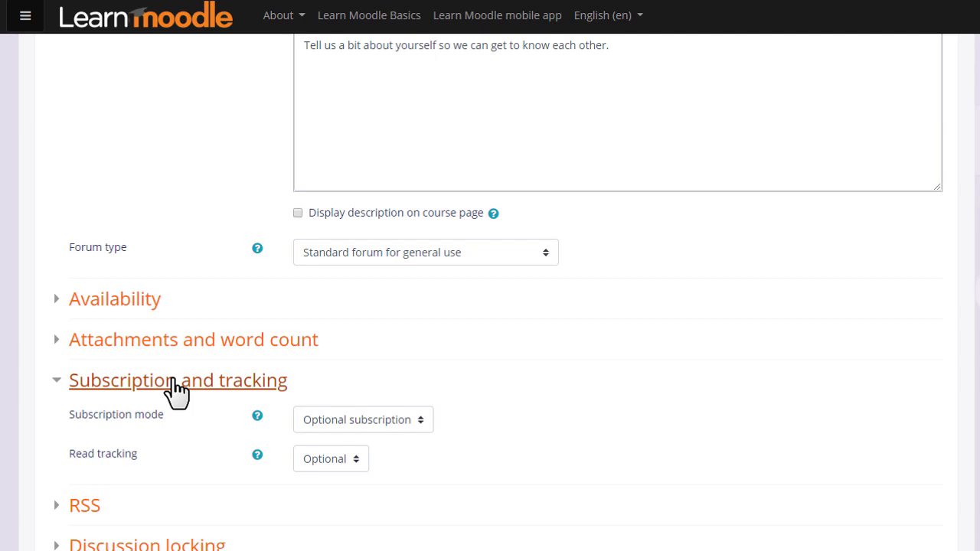
pyautogui.click(175, 392)
# - Examine the inactivity periods offered for discussion locking, keeping "Do not lock discussions"
pyautogui.scroll(-1, 176, 392)
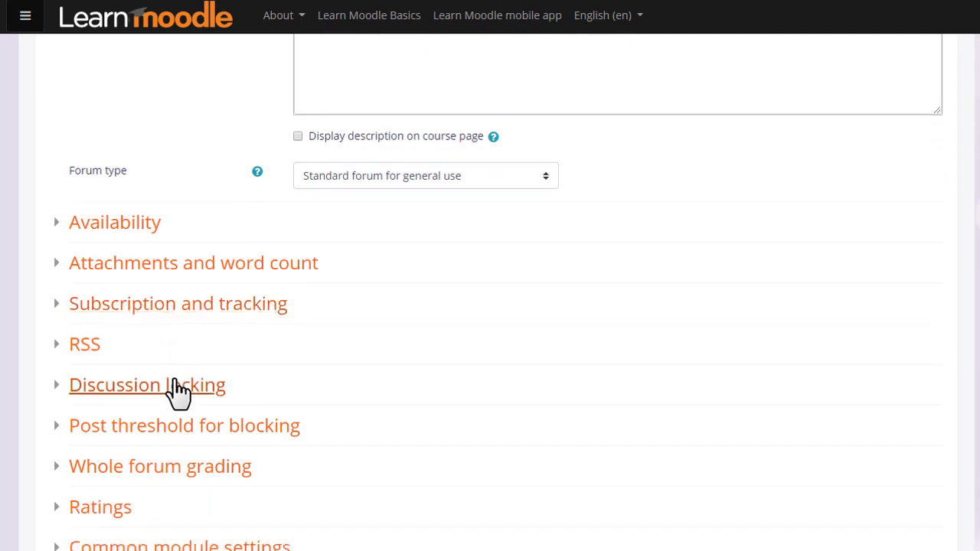
pyautogui.click(175, 392)
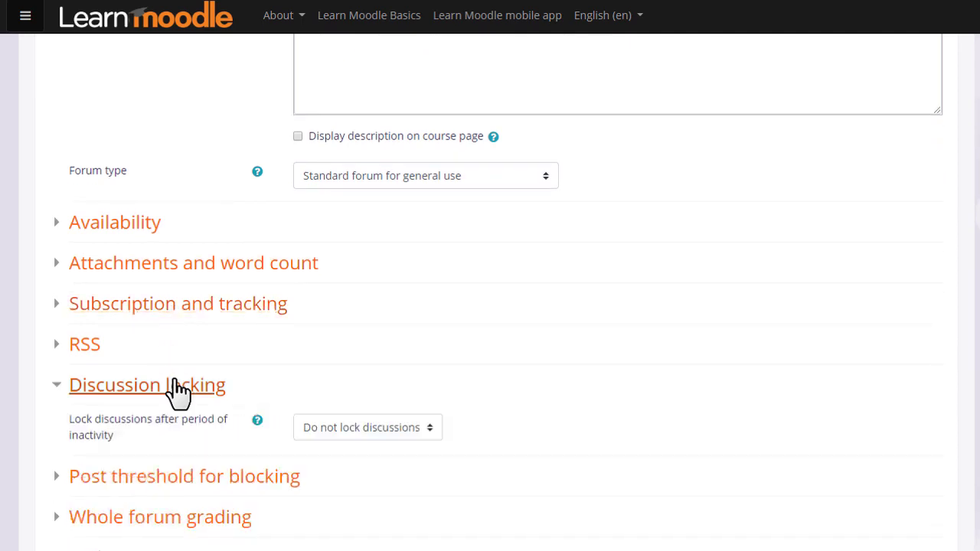
pyautogui.click(377, 435)
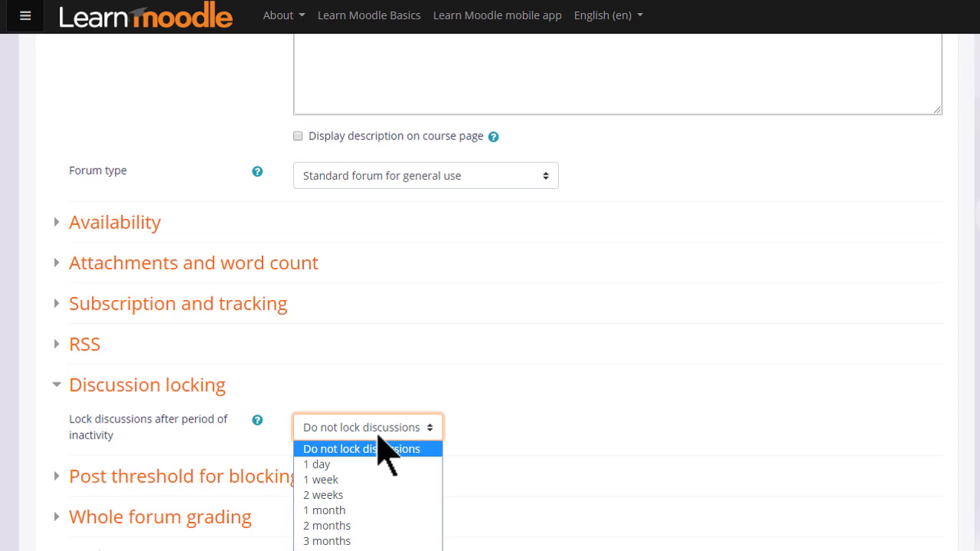
pyautogui.click(387, 450)
pyautogui.click(180, 394)
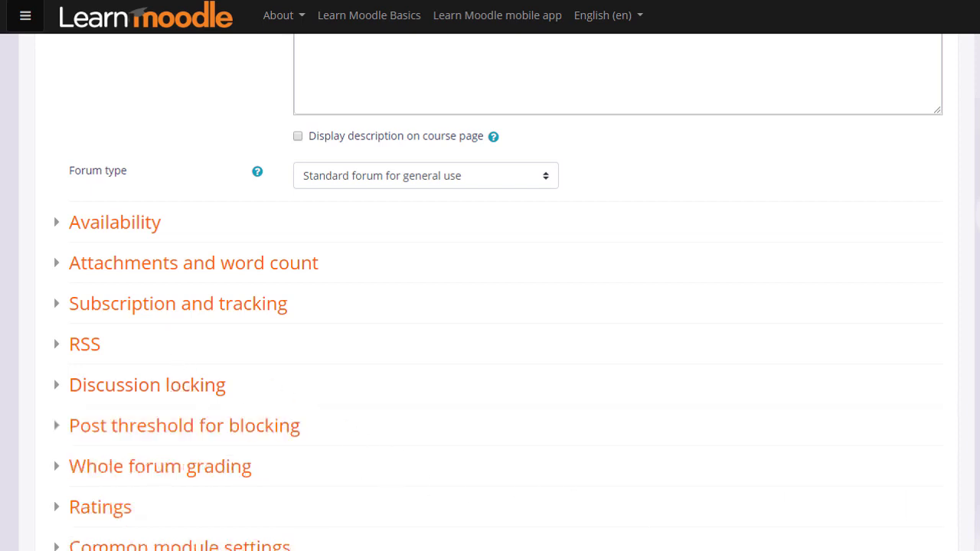
# - Check the grade type setting for whole forum grading and save the new forum, returning to the course
pyautogui.scroll(-2, 490, 307)
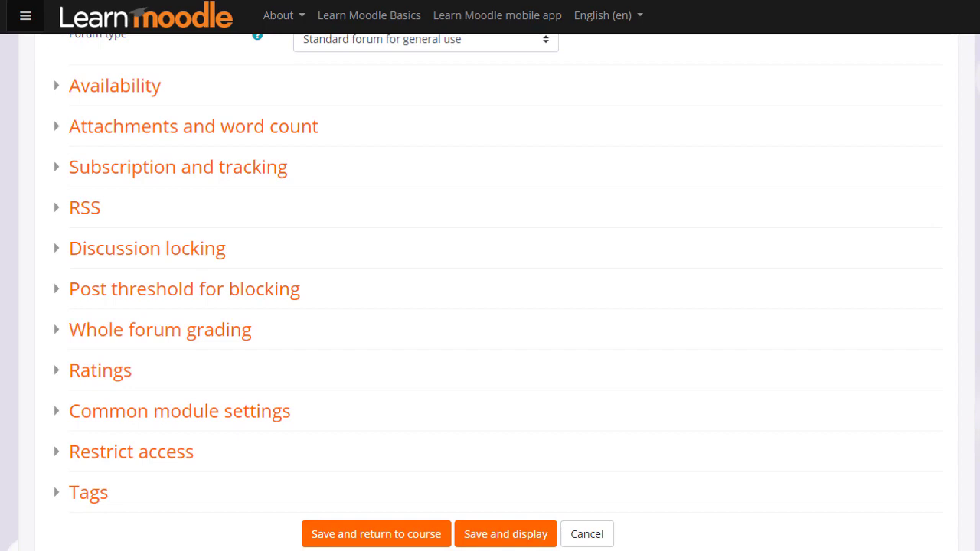
pyautogui.click(211, 322)
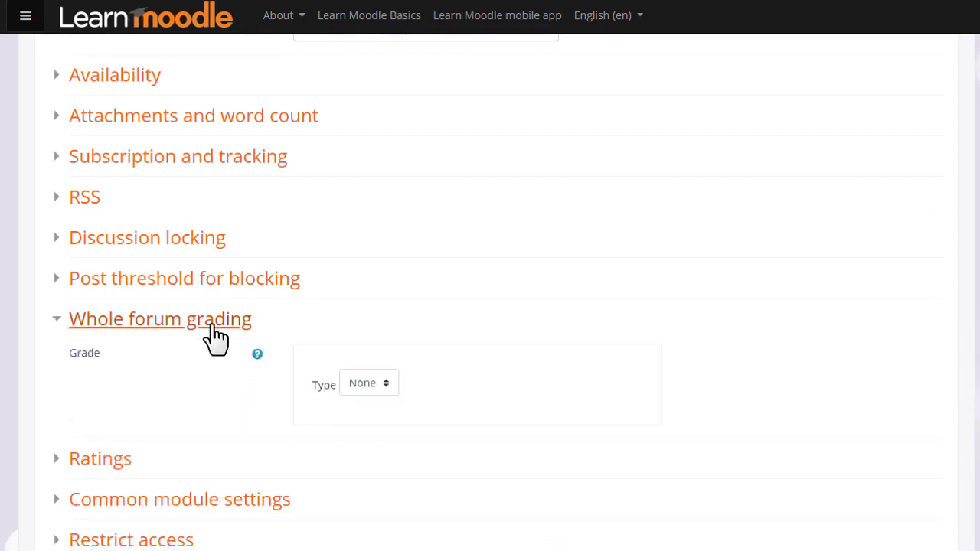
pyautogui.click(364, 391)
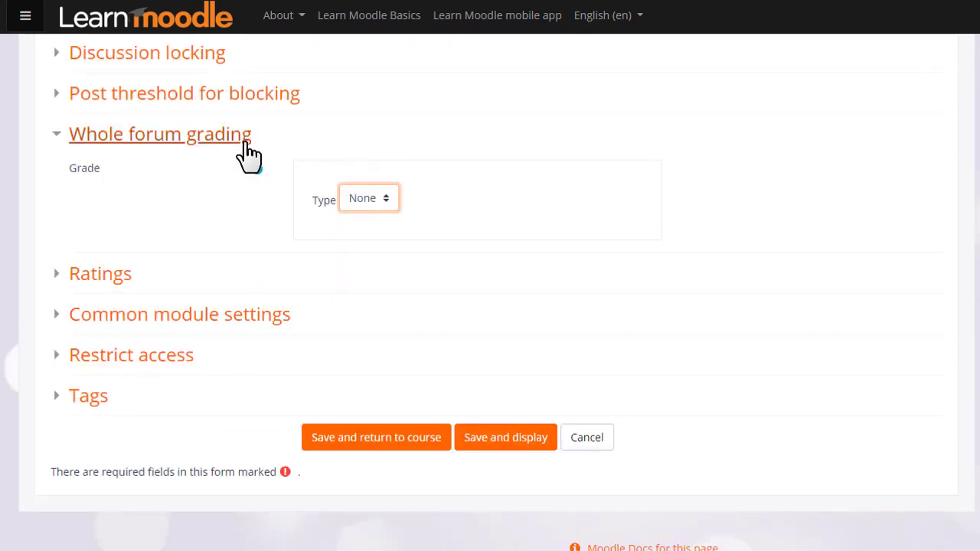
pyautogui.click(241, 158)
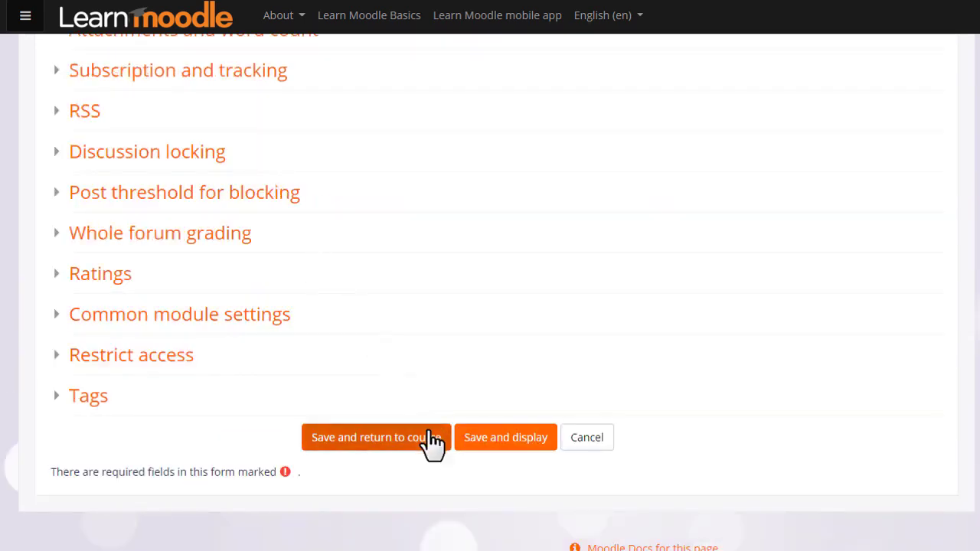
pyautogui.click(433, 441)
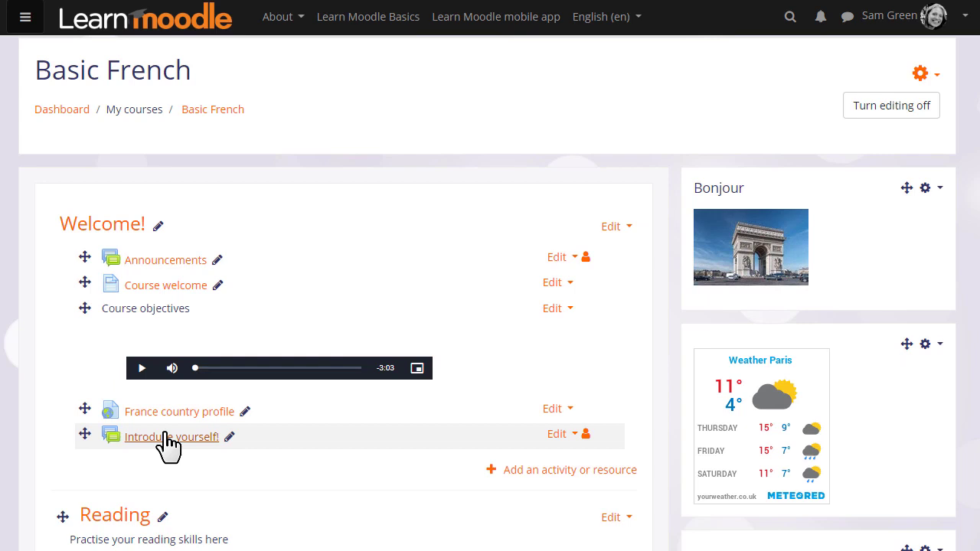
# - In the "Introduce yourself!" forum, draft a topic "Read this before posting!" with bulleted reminders on correct English, politeness and positive intent
pyautogui.click(167, 441)
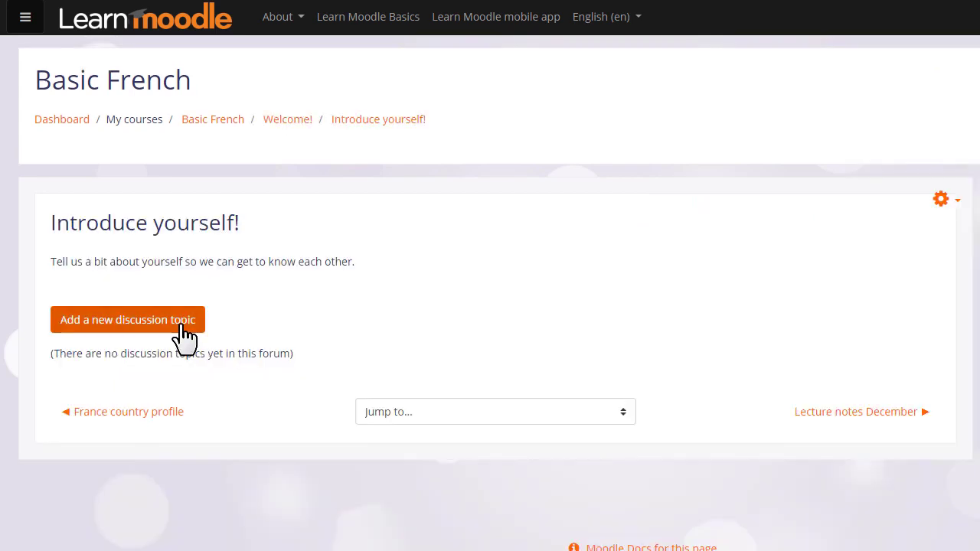
pyautogui.click(184, 320)
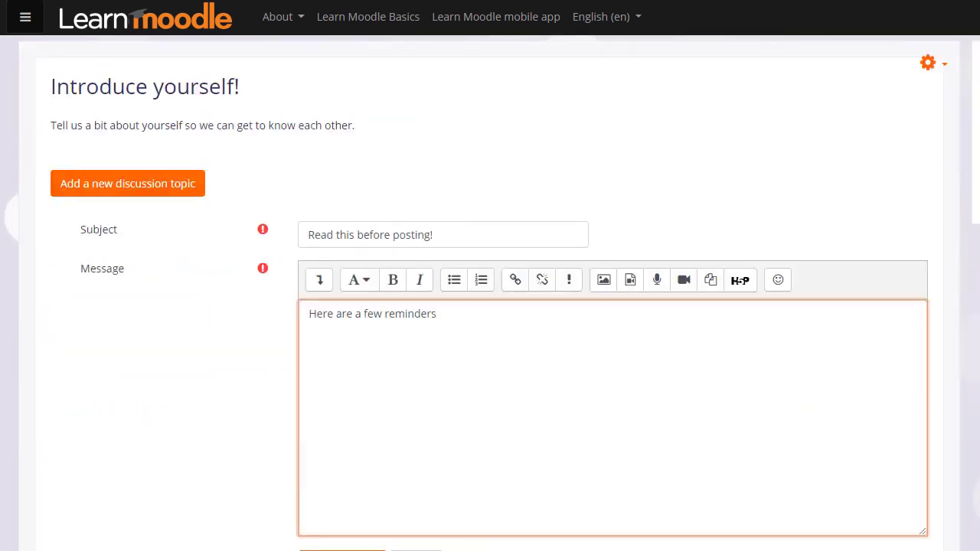
pyautogui.scroll(-1, 484, 510)
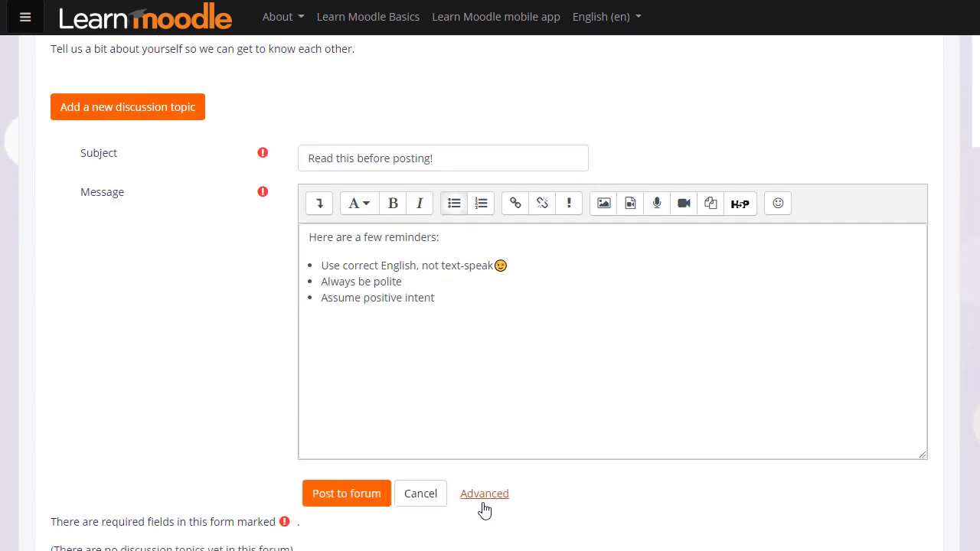
# - Show the advanced options of the new discussion post and set it as Pinned
pyautogui.click(484, 493)
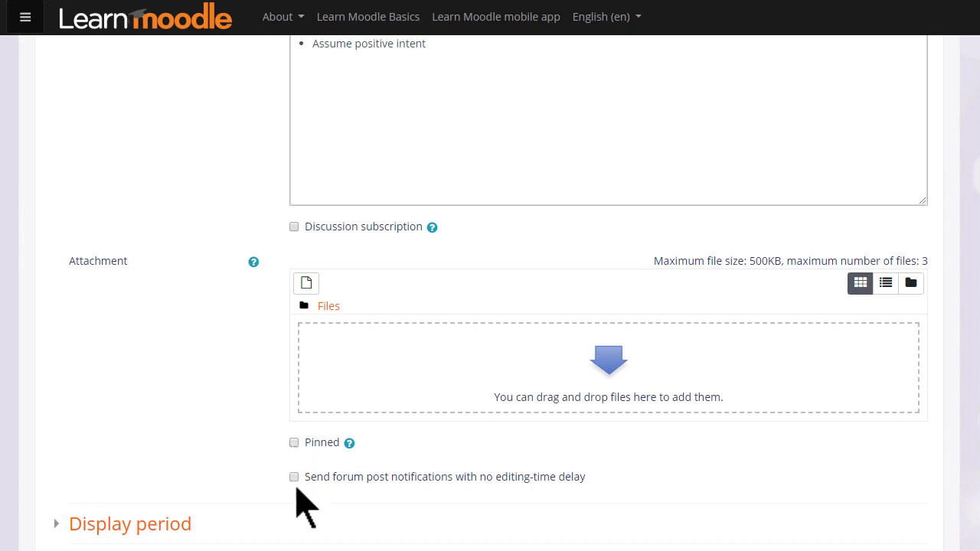
pyautogui.scroll(-1, 300, 506)
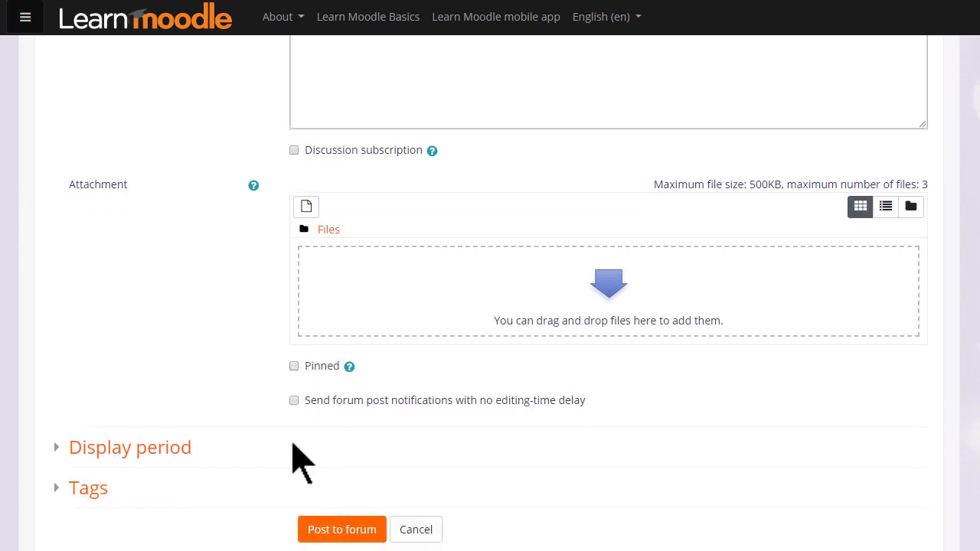
pyautogui.scroll(-1, 300, 460)
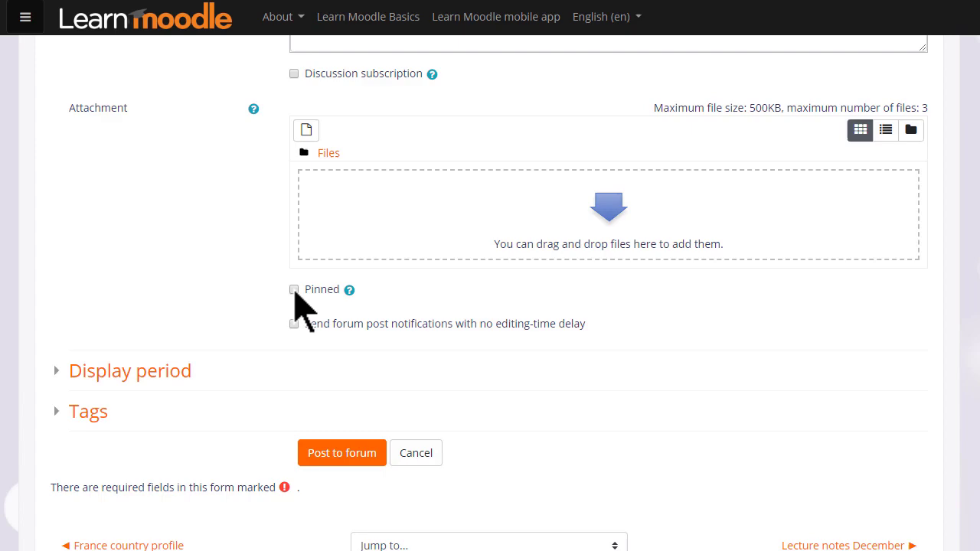
pyautogui.click(294, 290)
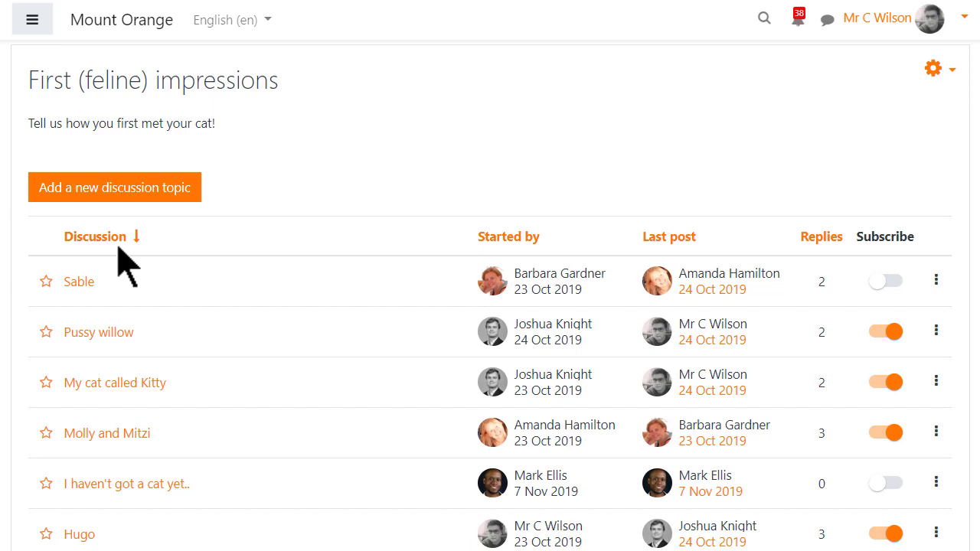
# - Sort the "First (feline) impressions" discussions by last post and view the actions available for the first discussion
pyautogui.click(652, 240)
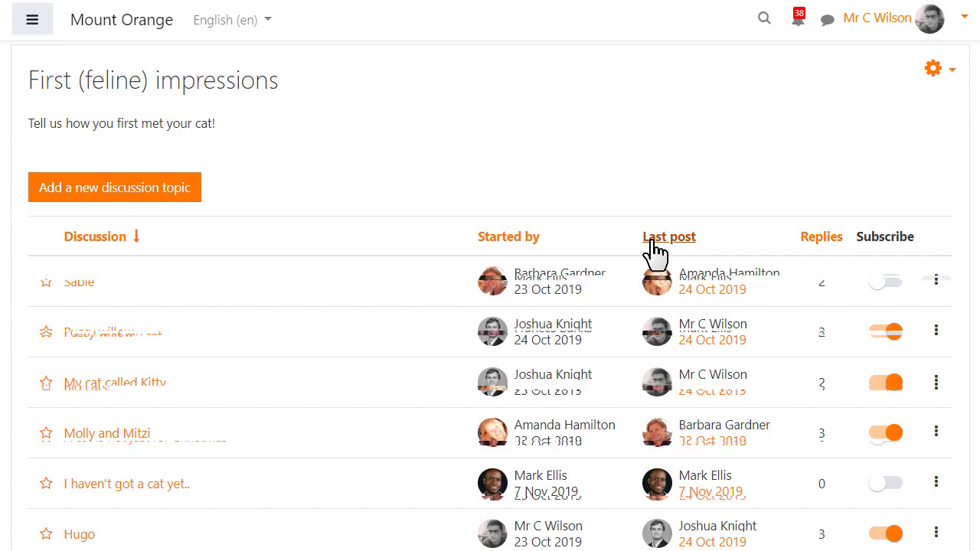
pyautogui.click(935, 285)
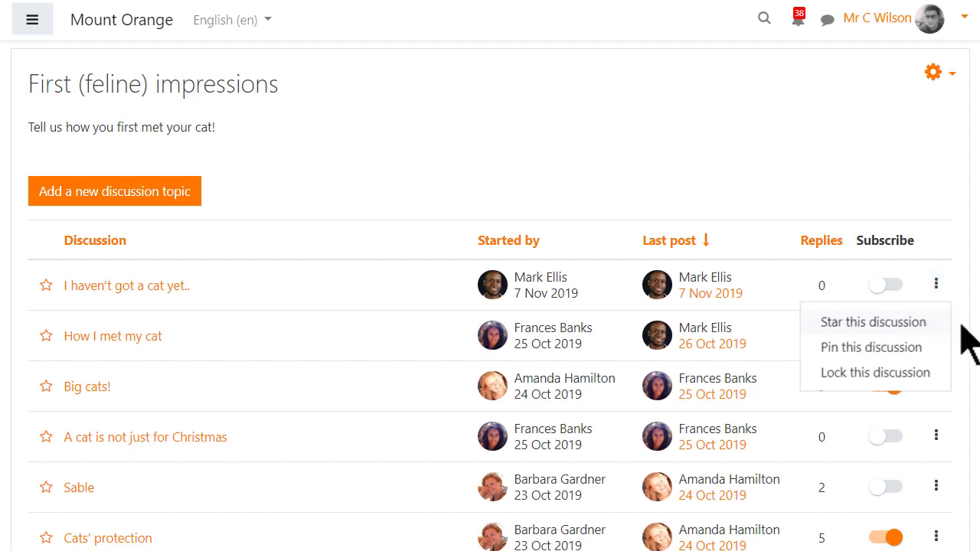
pyautogui.press('Escape')
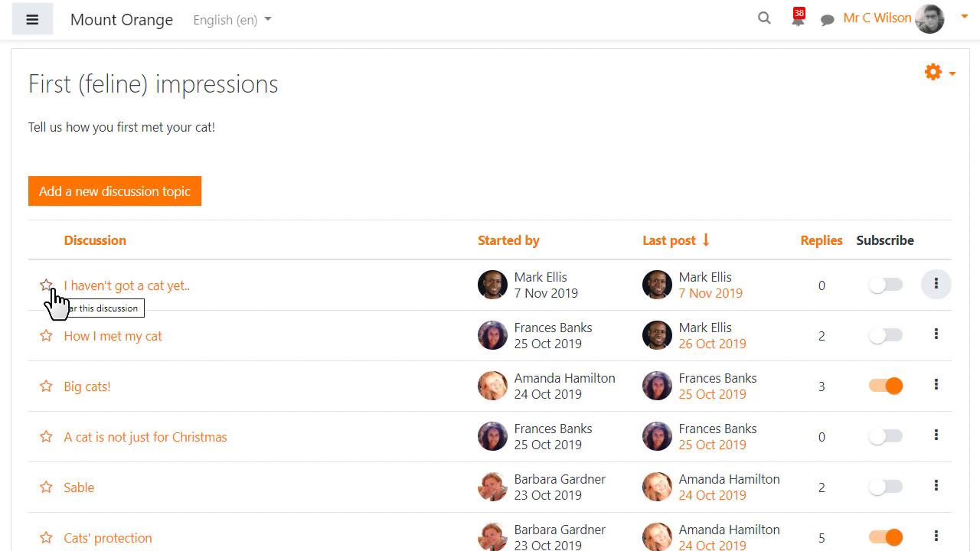
# - Reply privately to the discussion "I haven't got a cat yet.." with "Did you get your cat?"
pyautogui.click(166, 291)
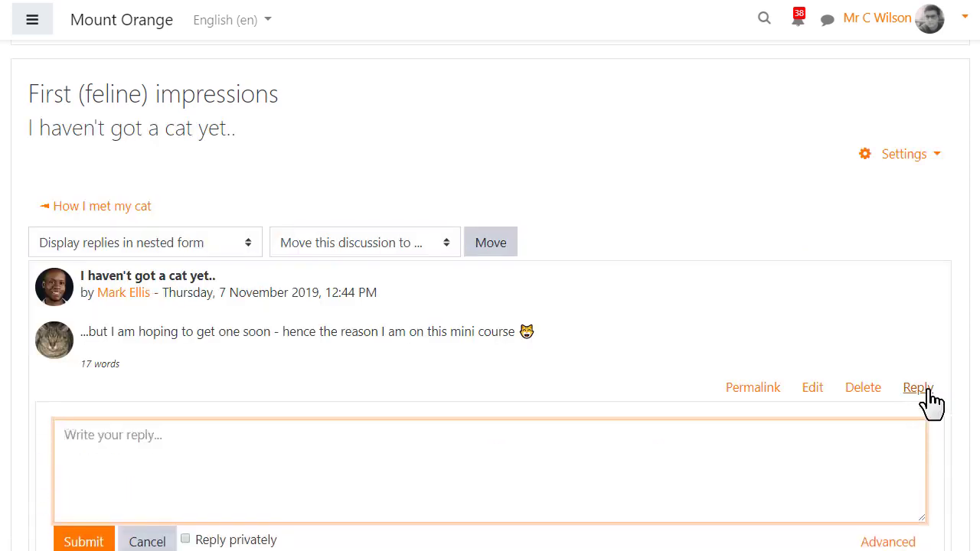
pyautogui.scroll(-2, 928, 398)
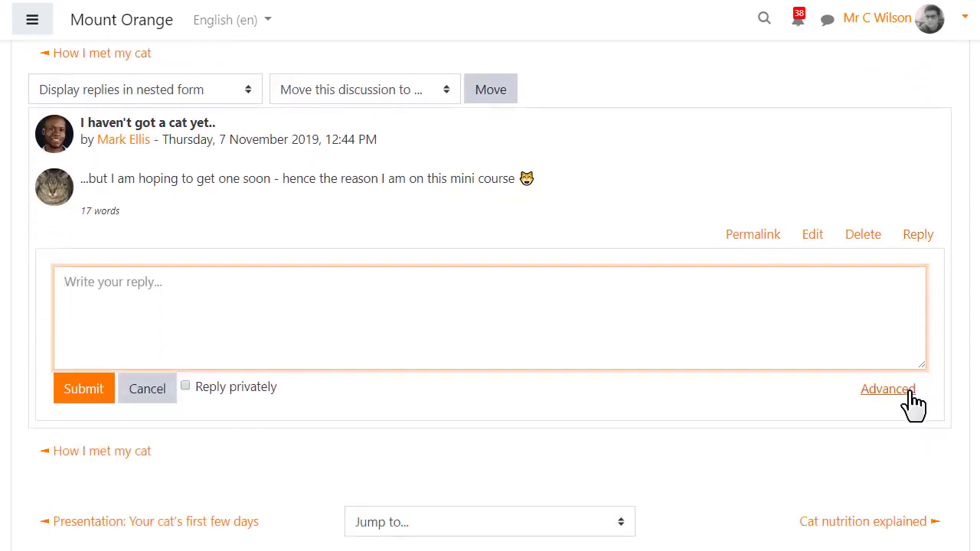
pyautogui.click(186, 386)
pyautogui.click(141, 340)
pyautogui.write('Did you get your cat?')
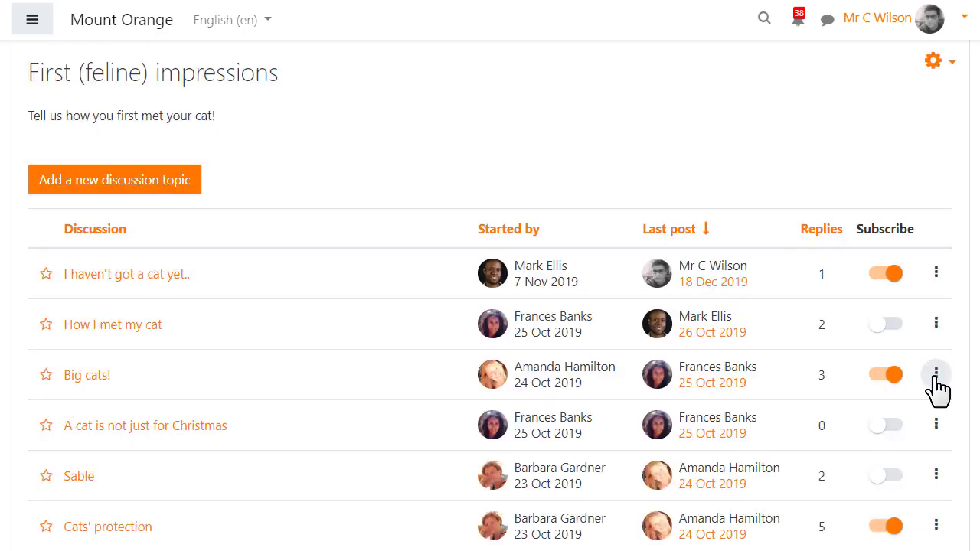
# - Lock the discussion "Big cats!" and subscribe to the discussion "How I met my cat"
pyautogui.click(936, 375)
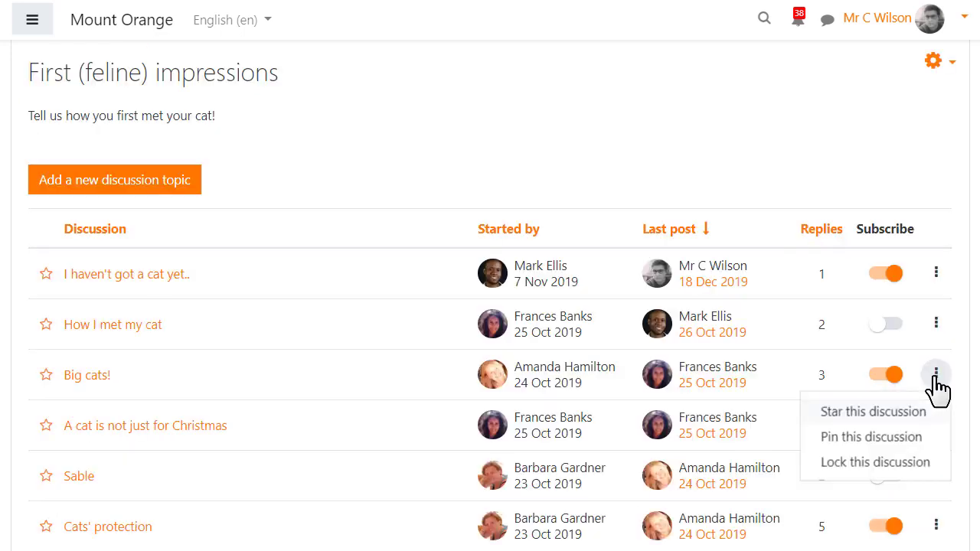
pyautogui.click(858, 463)
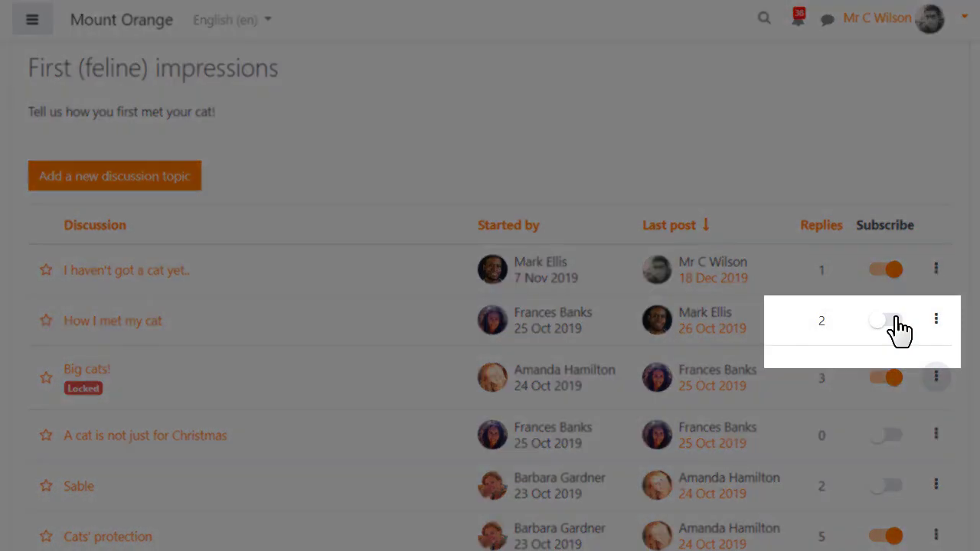
pyautogui.click(897, 320)
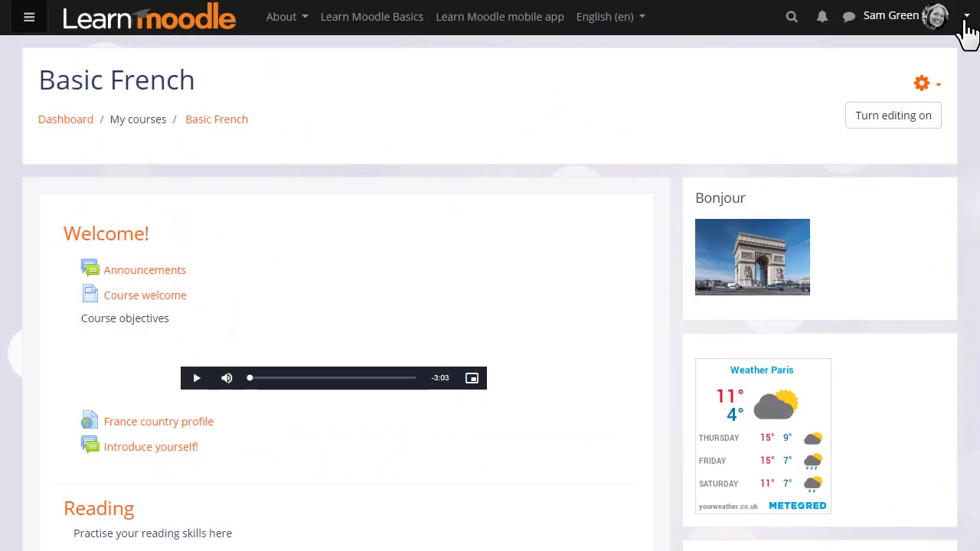
# - In the user account's forum preferences, open the choices for using the experimental nested discussion view
pyautogui.click(965, 21)
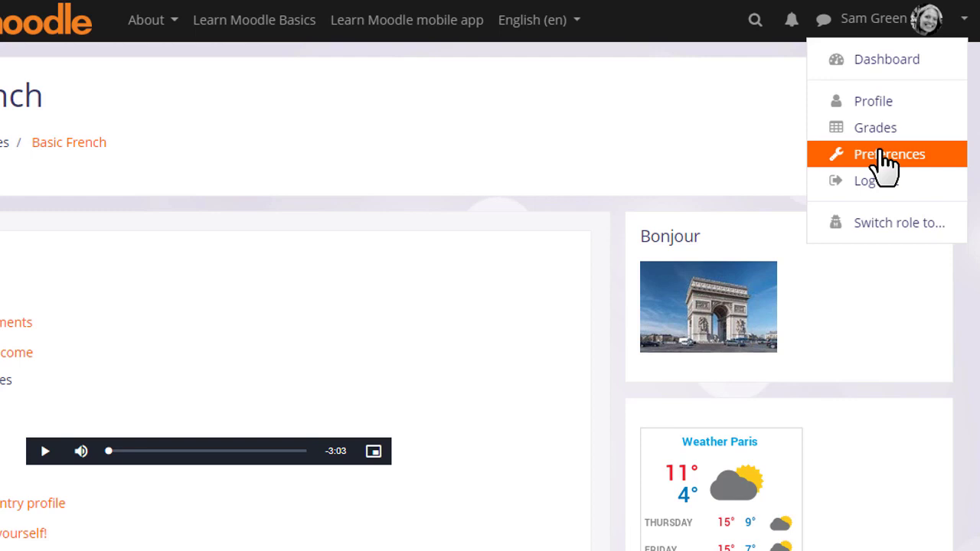
pyautogui.click(880, 157)
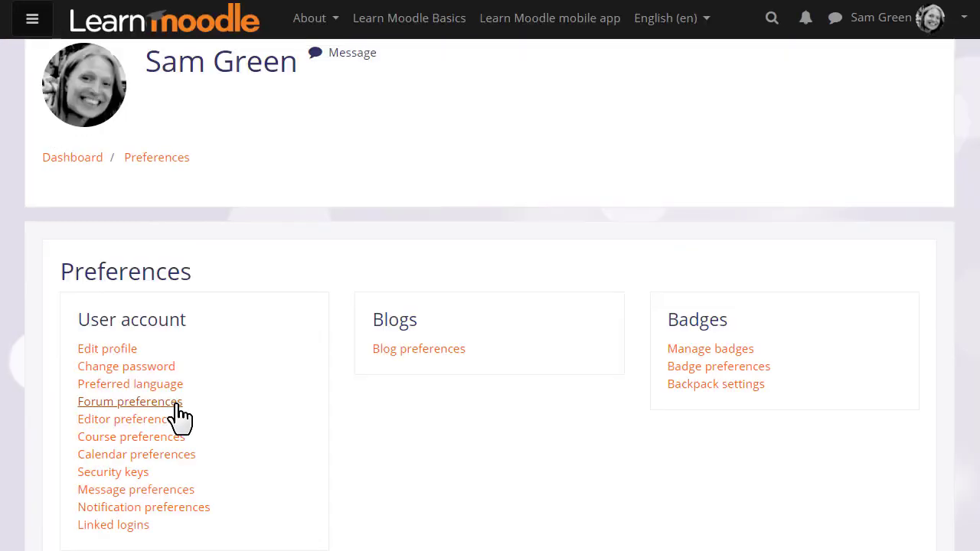
pyautogui.click(177, 406)
pyautogui.click(348, 305)
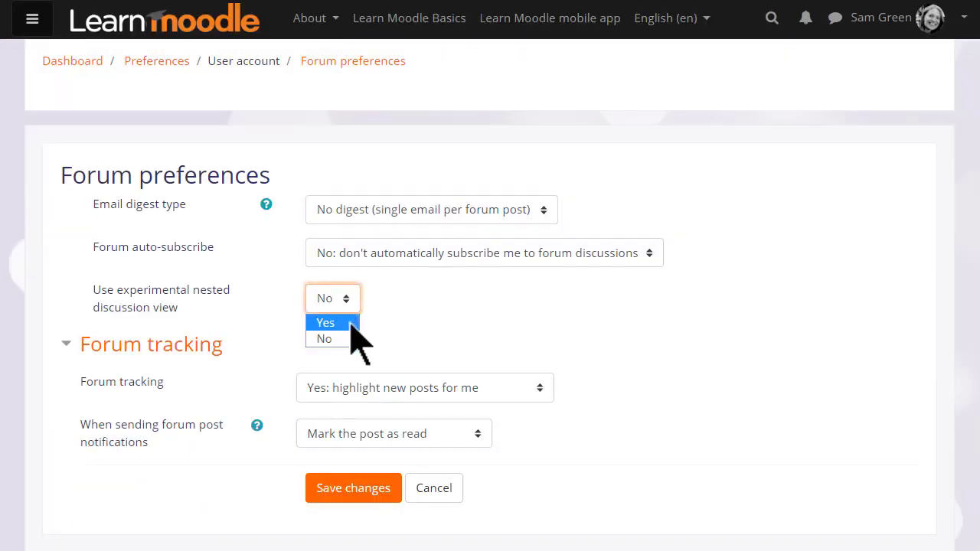